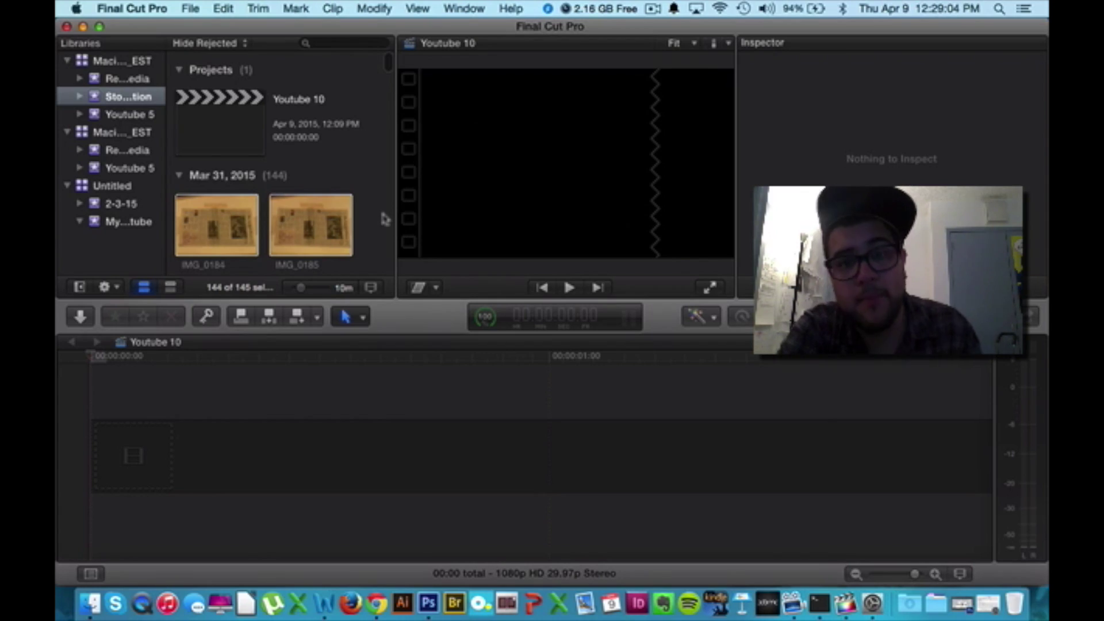
pyautogui.scroll(-2, 382, 218)
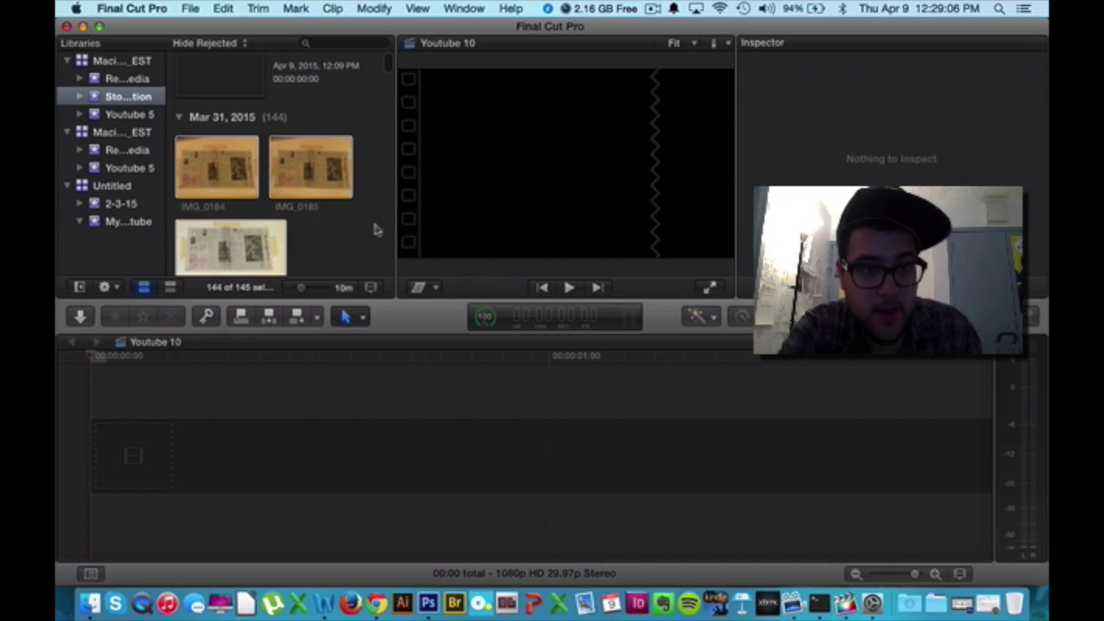
pyautogui.scroll(2, 375, 225)
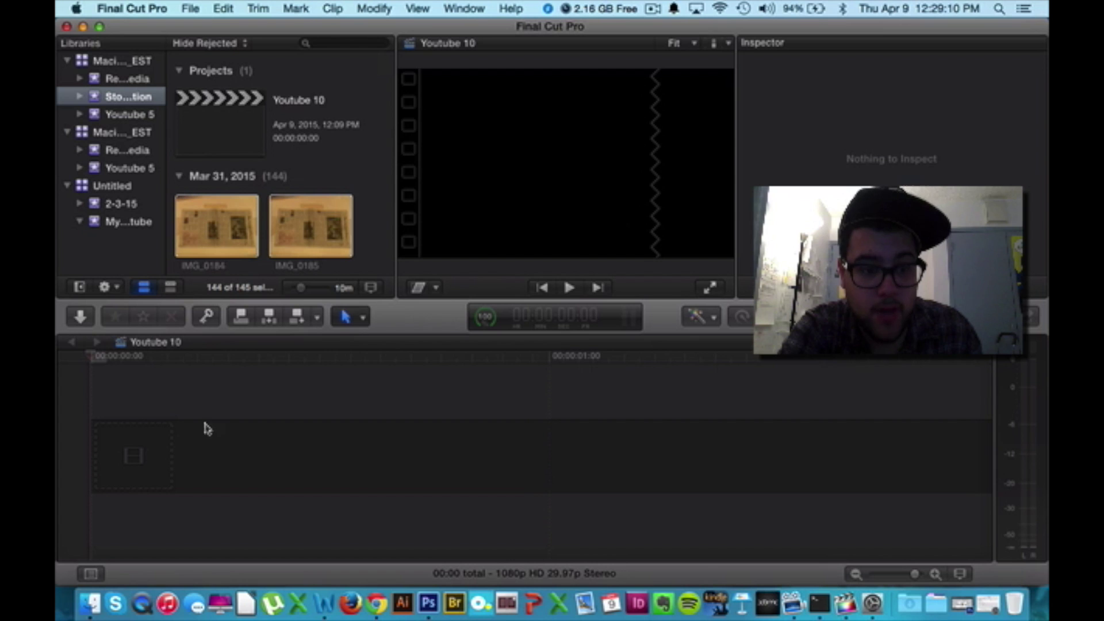
pyautogui.scroll(-3, 346, 172)
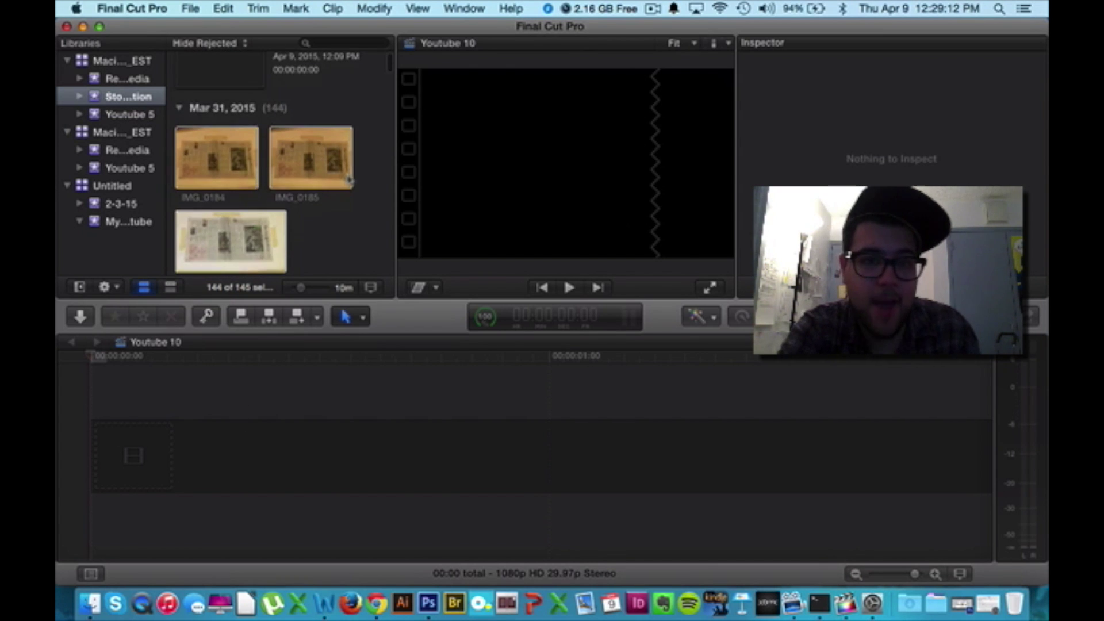
pyautogui.scroll(-10, 356, 212)
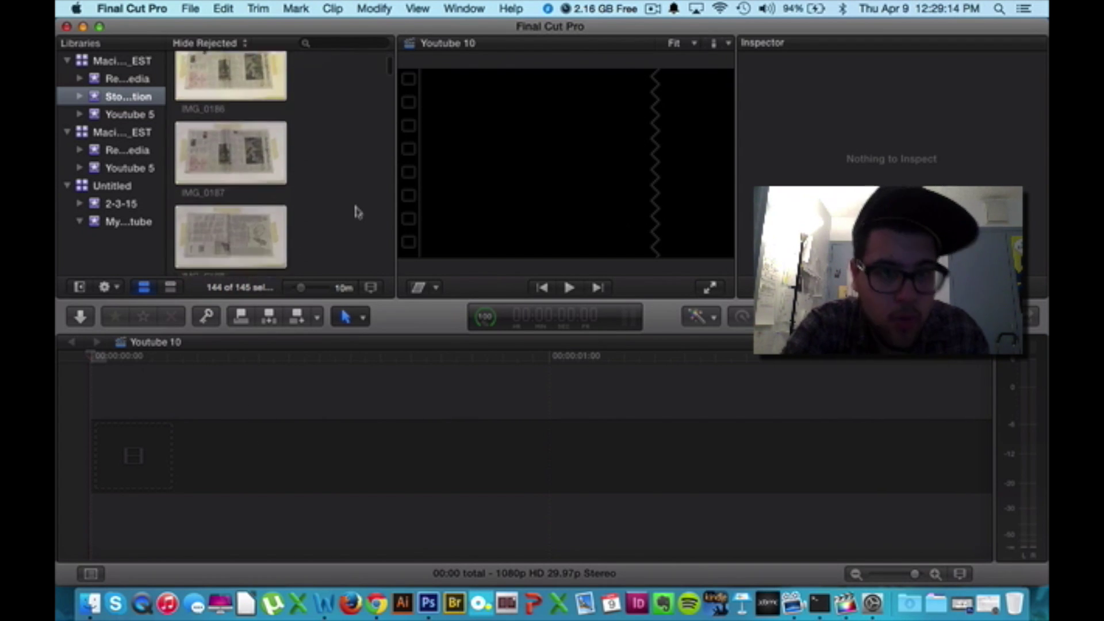
pyautogui.scroll(-20, 356, 212)
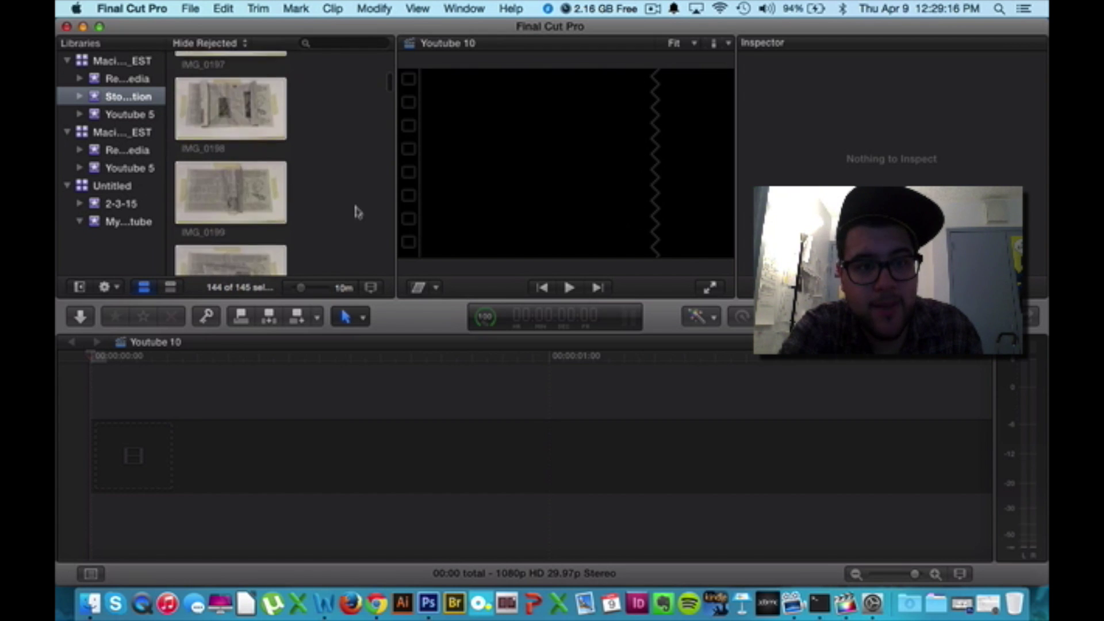
pyautogui.scroll(-20, 356, 212)
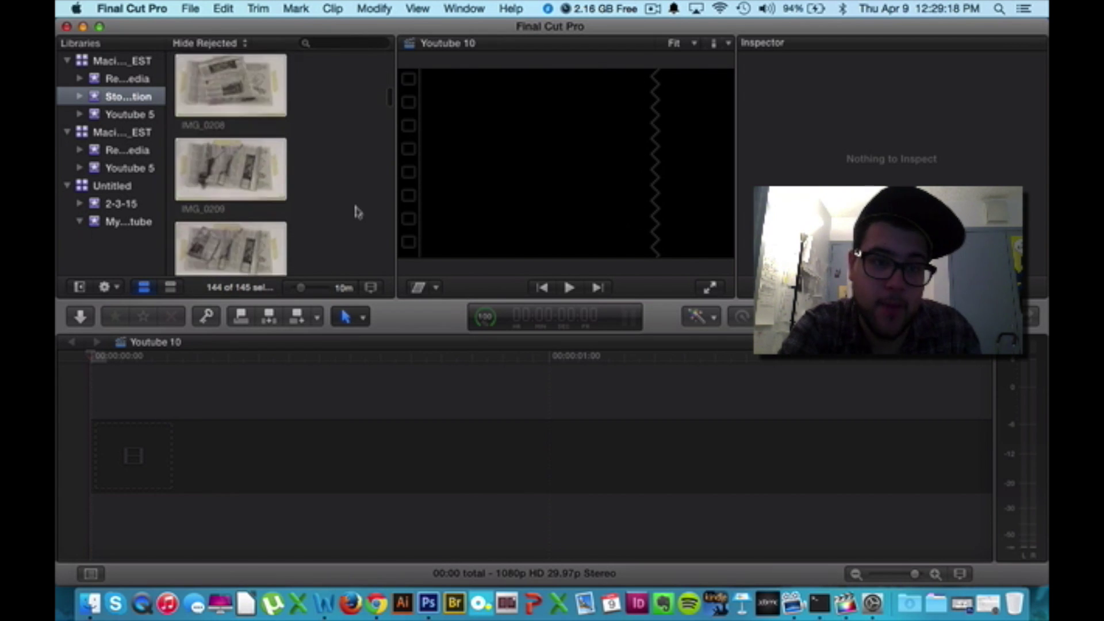
pyautogui.scroll(-20, 356, 213)
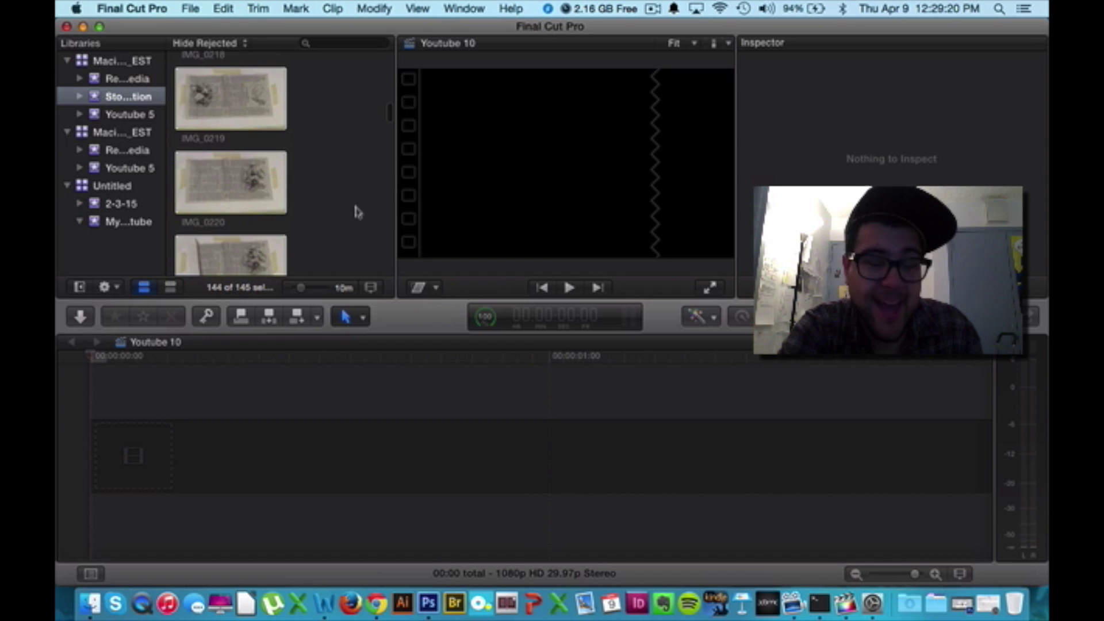
pyautogui.scroll(-10, 356, 213)
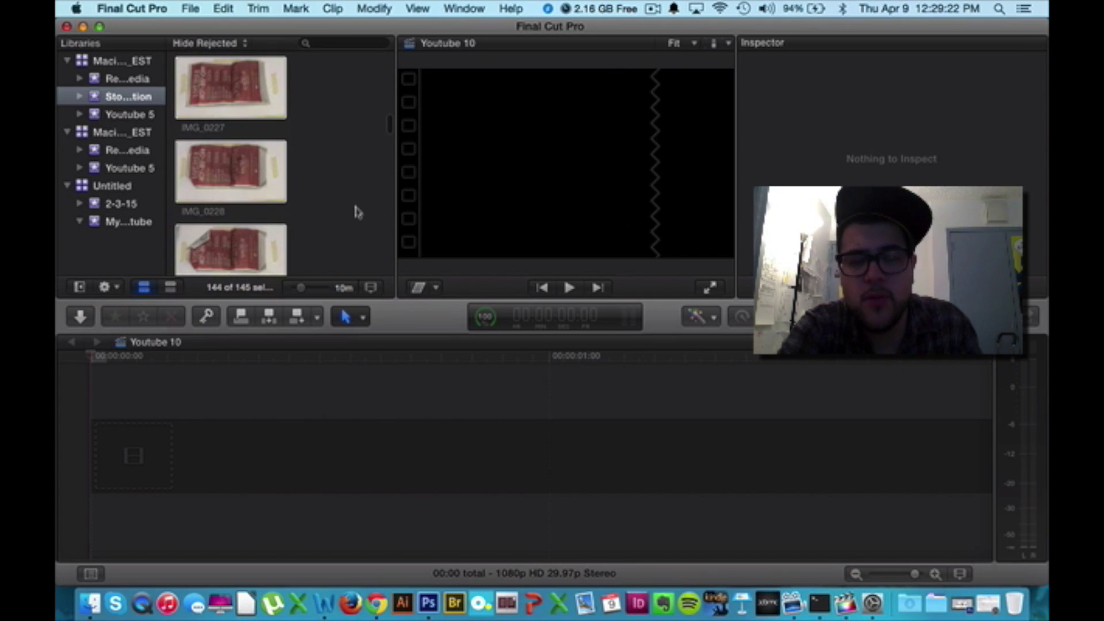
pyautogui.scroll(-3, 356, 212)
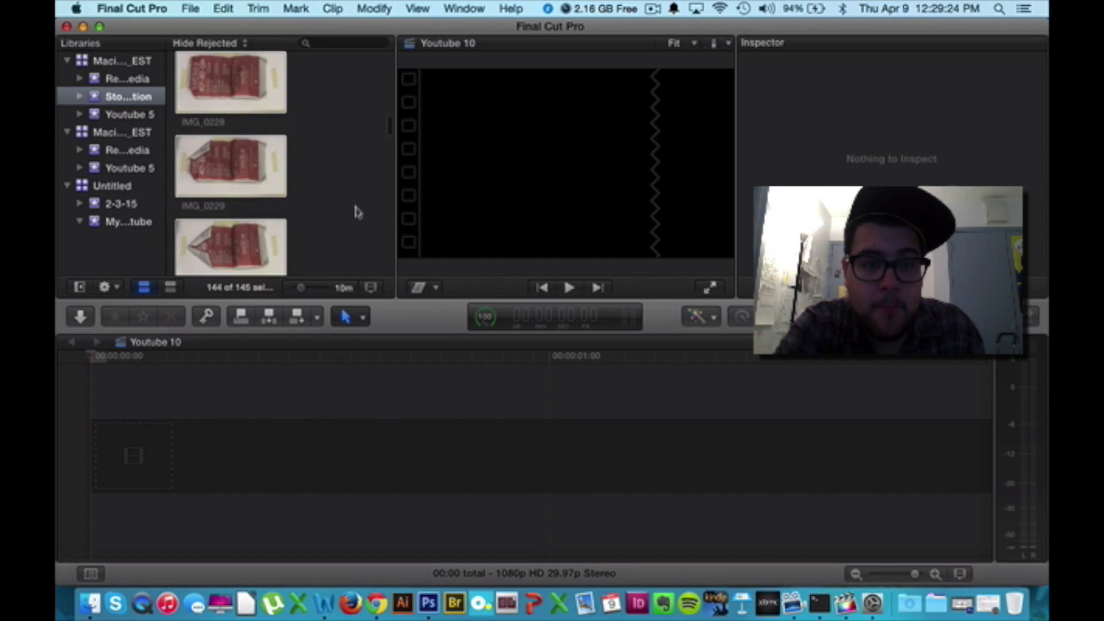
pyautogui.scroll(-15, 355, 212)
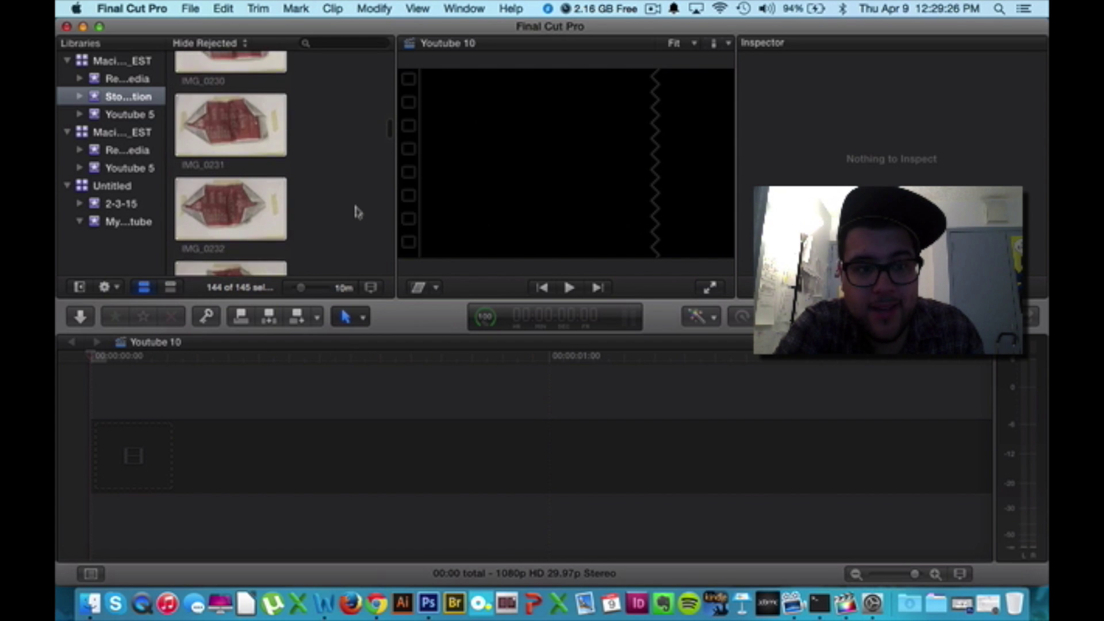
pyautogui.scroll(8, 356, 212)
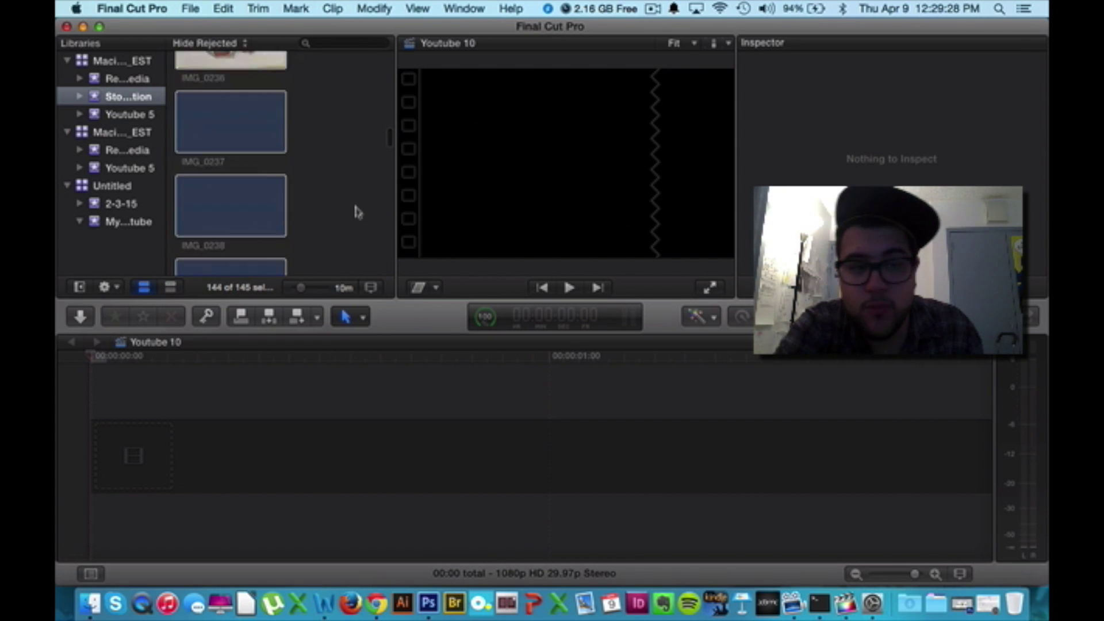
pyautogui.scroll(5, 356, 212)
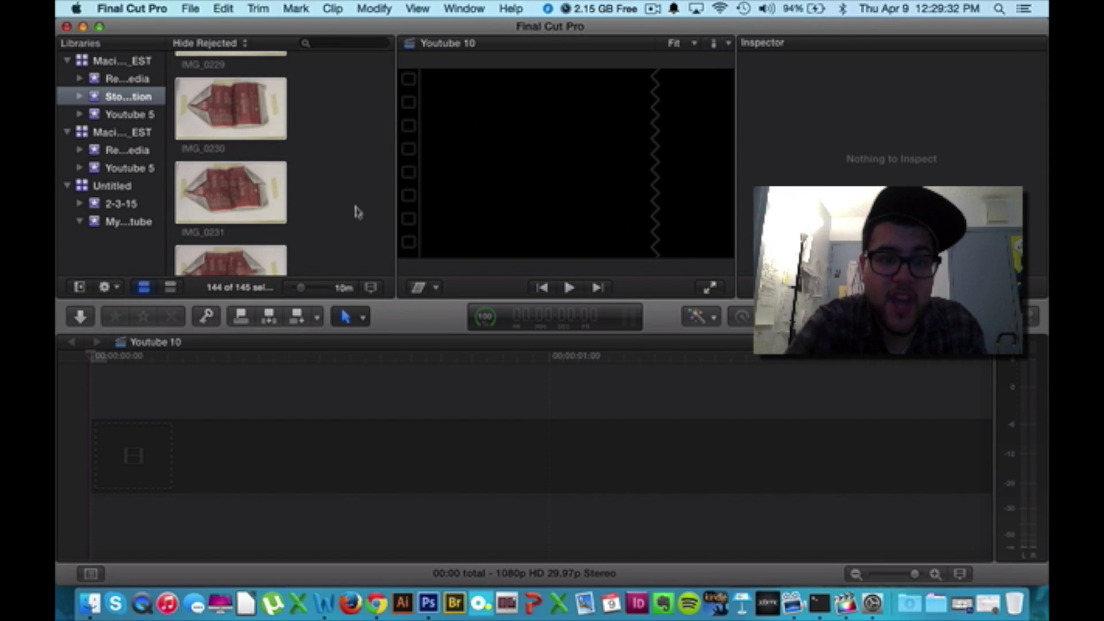
pyautogui.scroll(15, 356, 212)
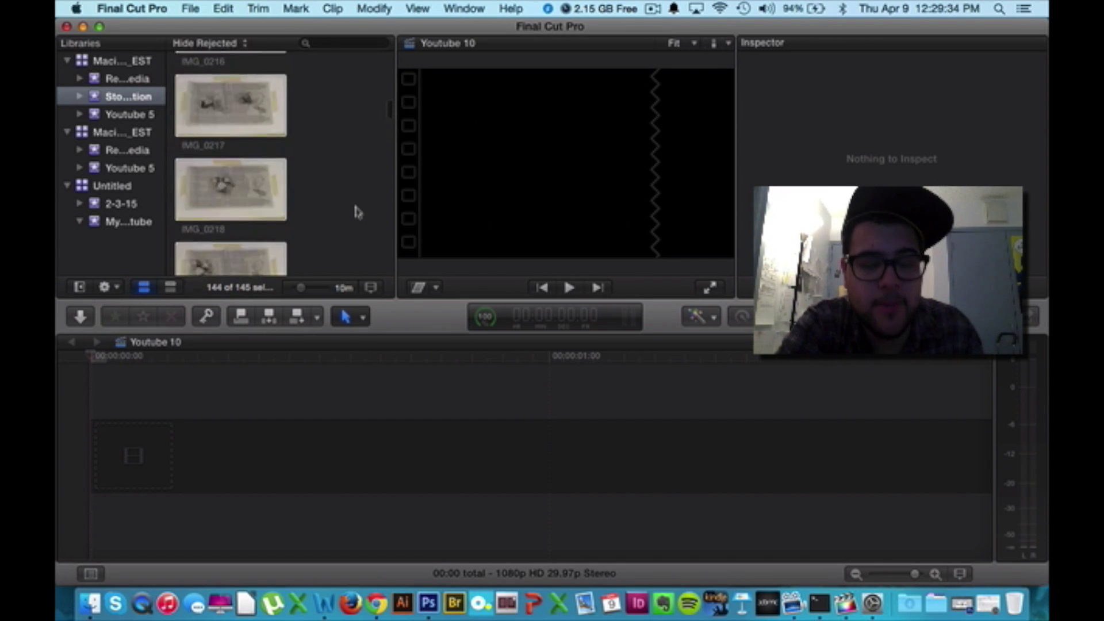
pyautogui.scroll(-5, 356, 212)
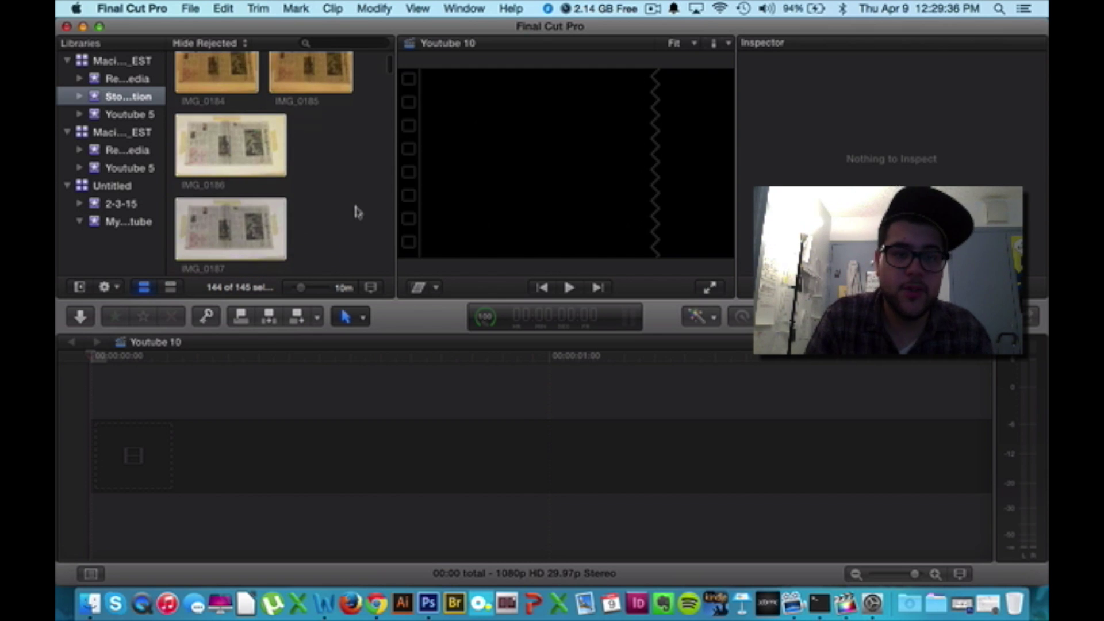
# Select all 144 newspaper photos in the event and drag them into the Youtube 10 timeline.
pyautogui.click(348, 181)
pyautogui.scroll(1, 344, 148)
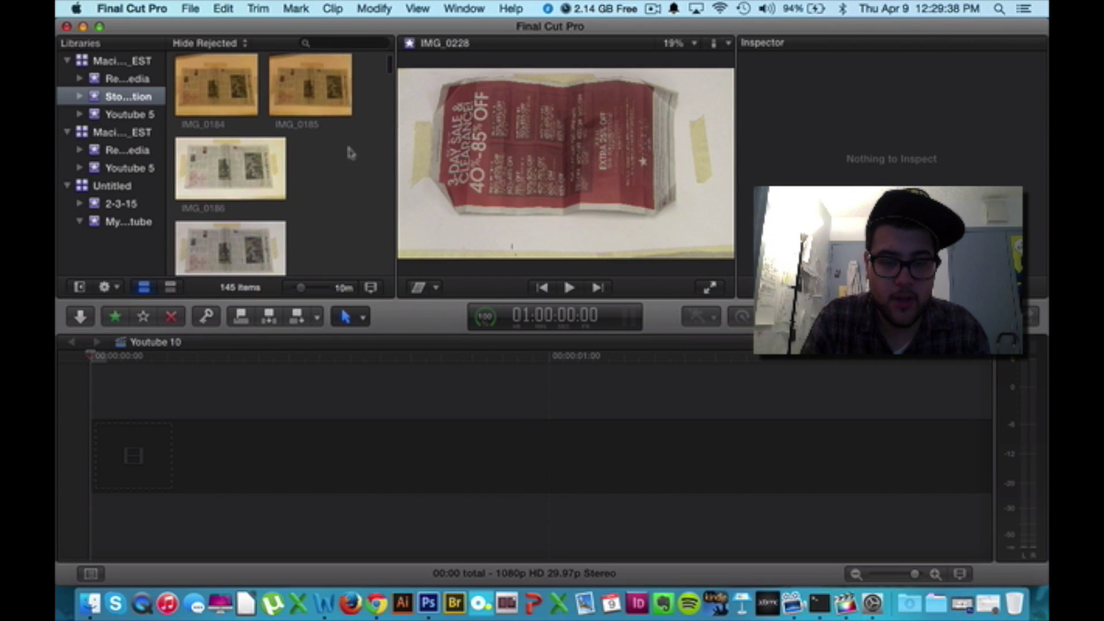
pyautogui.scroll(3, 335, 180)
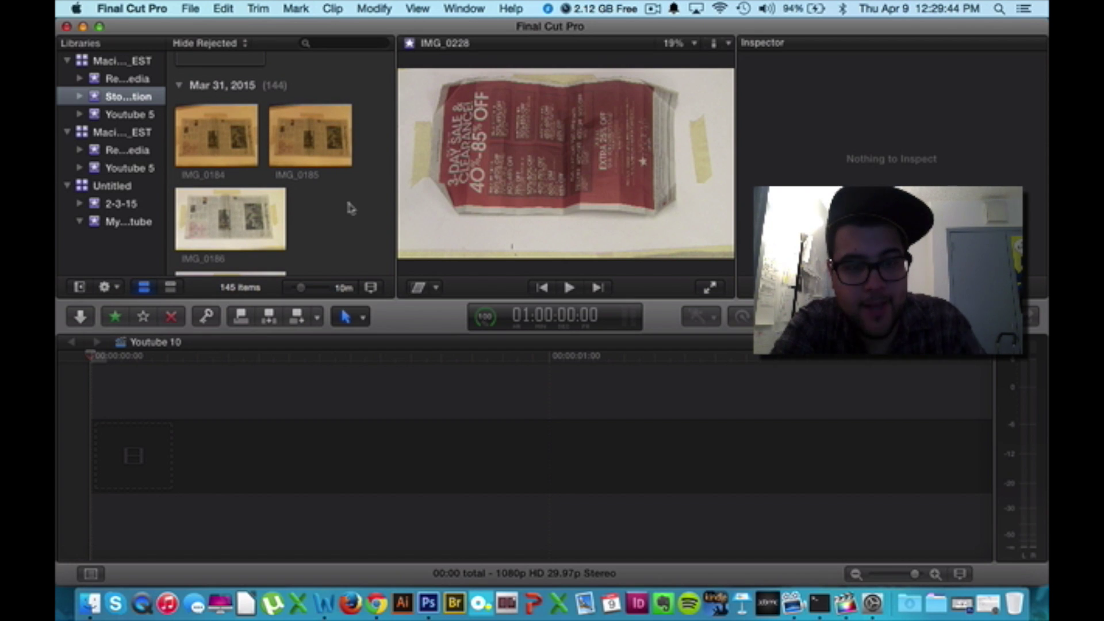
pyautogui.press('super+a')
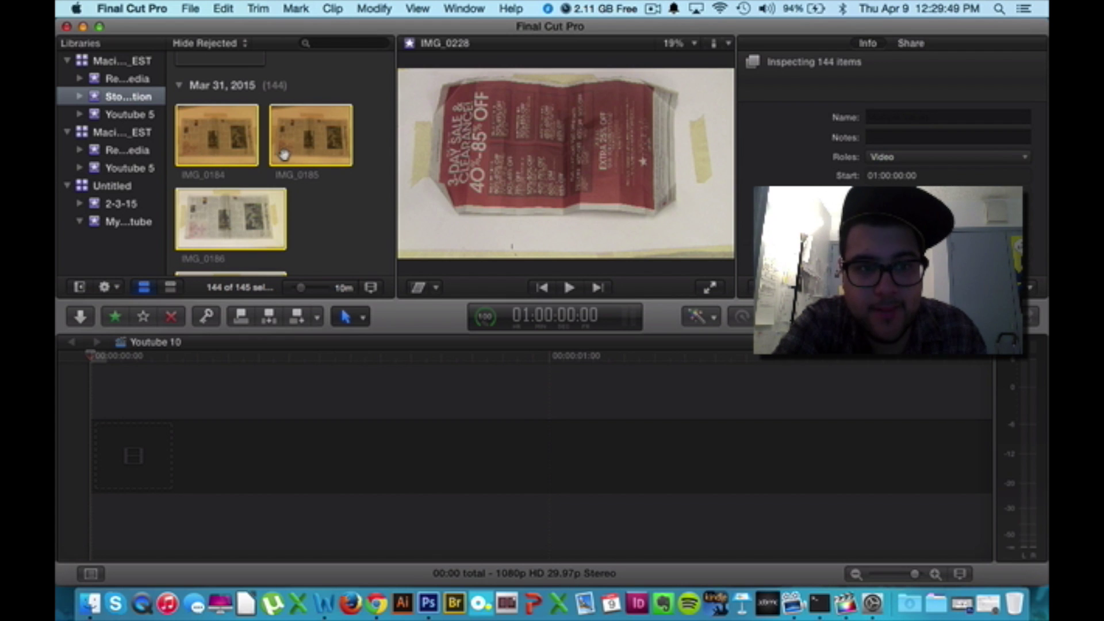
pyautogui.scroll(-3, 333, 238)
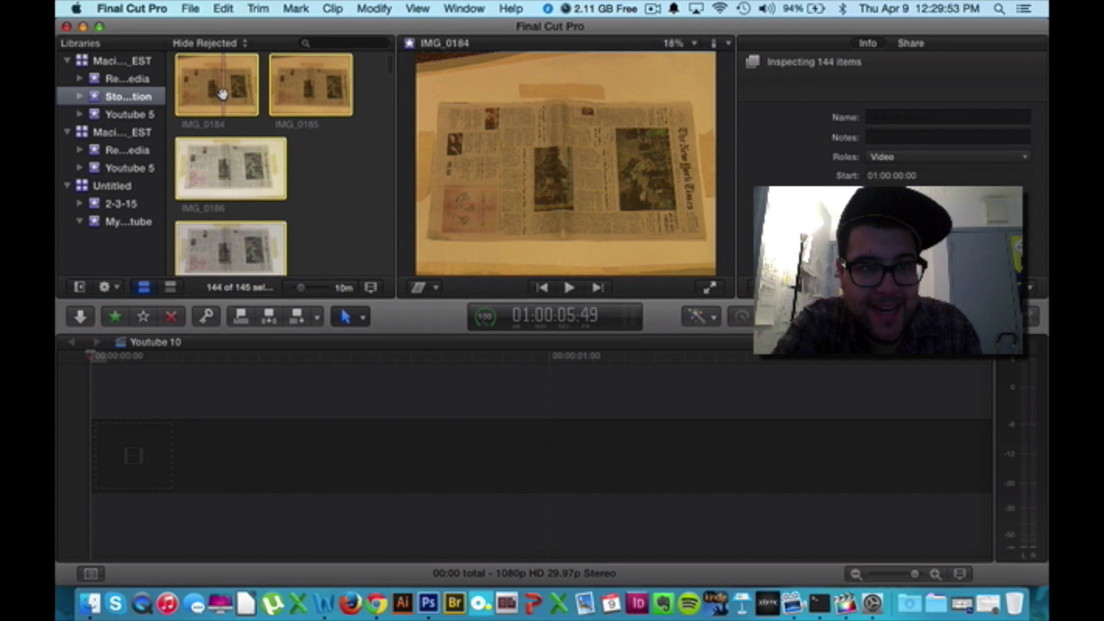
pyautogui.moveTo(222, 94); pyautogui.dragTo(133, 464)
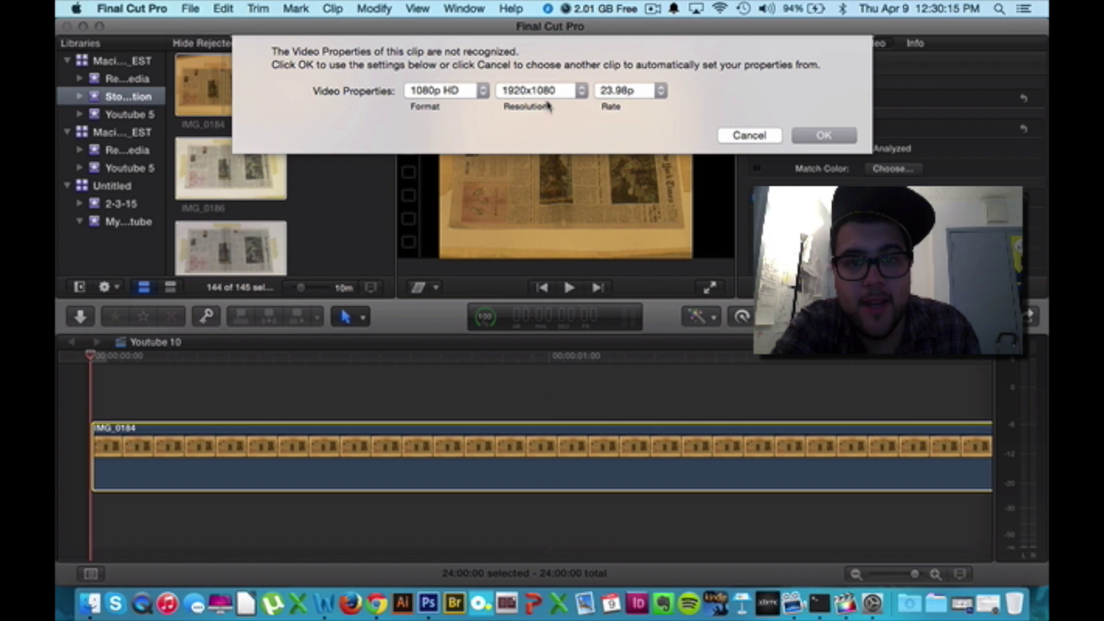
# Set the project frame rate to 29.97p, accept the video properties, and show the timeline items' details.
pyautogui.click(628, 92)
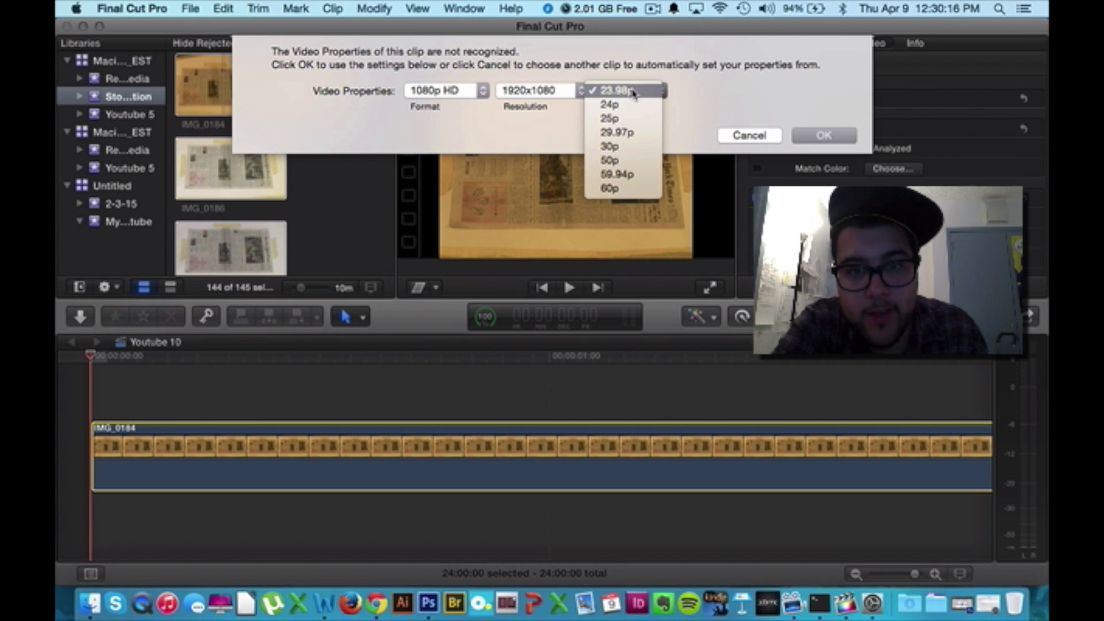
pyautogui.click(631, 135)
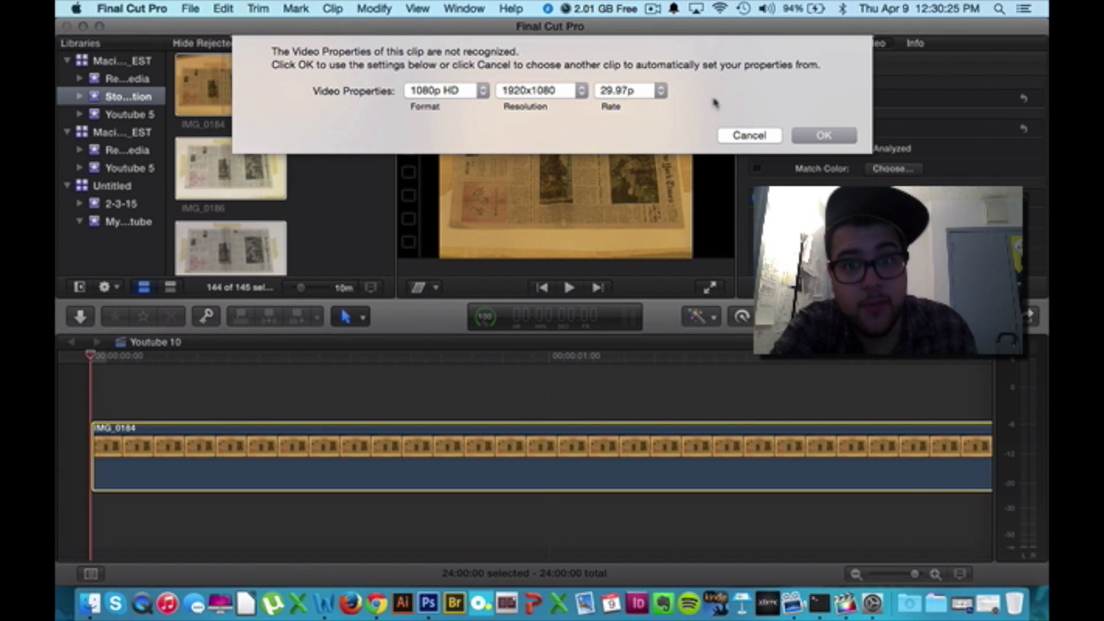
pyautogui.click(821, 134)
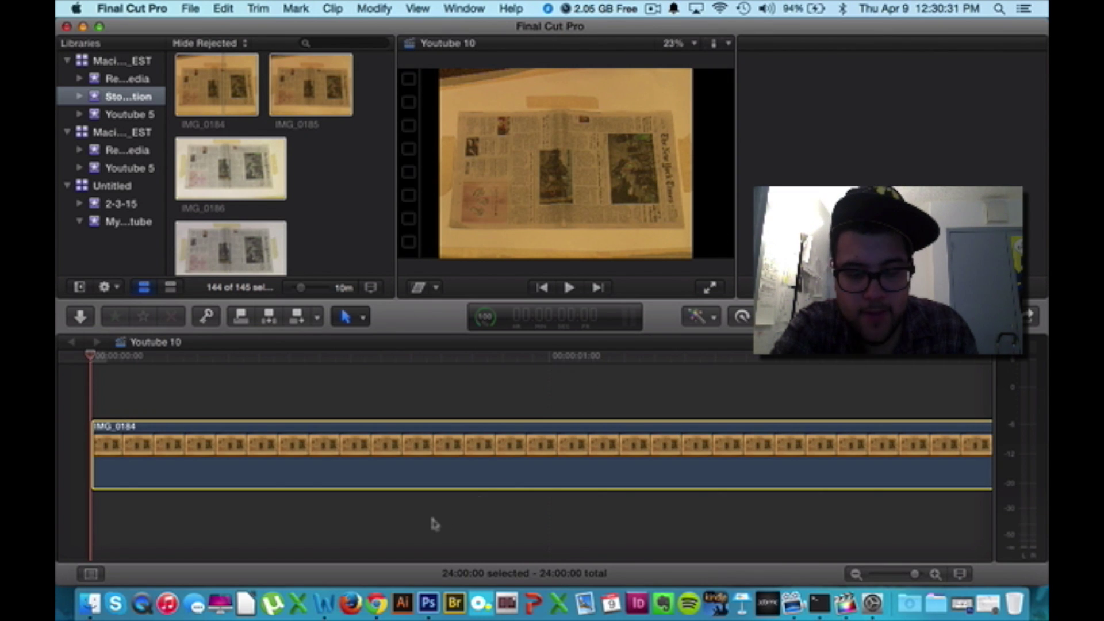
pyautogui.hscroll(3, 432, 521)
pyautogui.press('super+4')
# Fit the sequence in the timeline, zoom into its start, and select all 144 photo clips.
pyautogui.hscroll(-5, 432, 520)
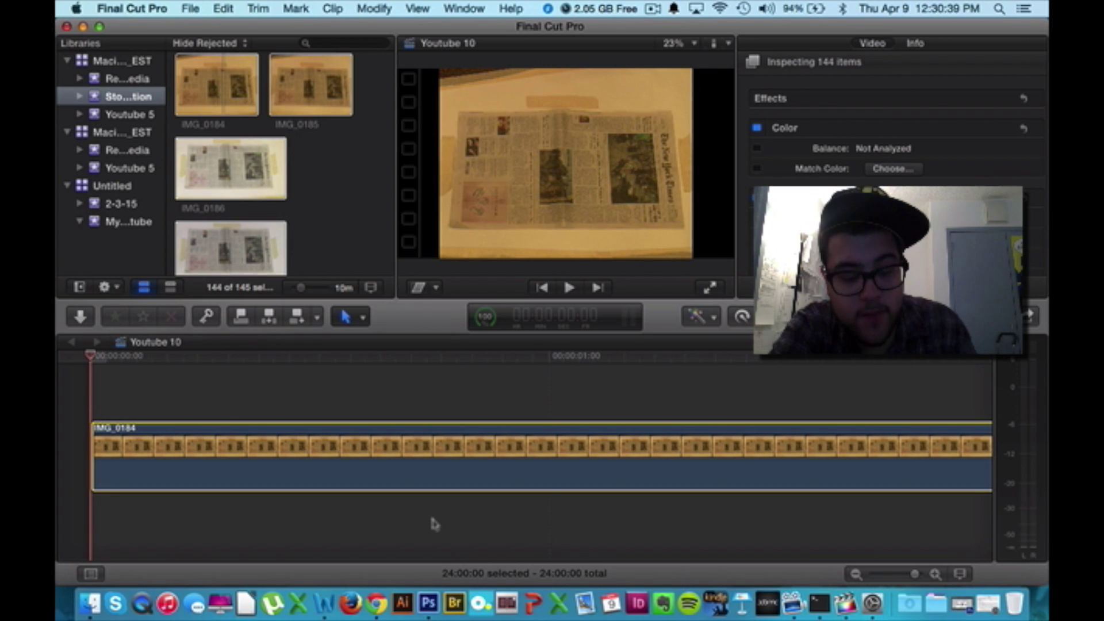
pyautogui.hotkey('shift', 'z')
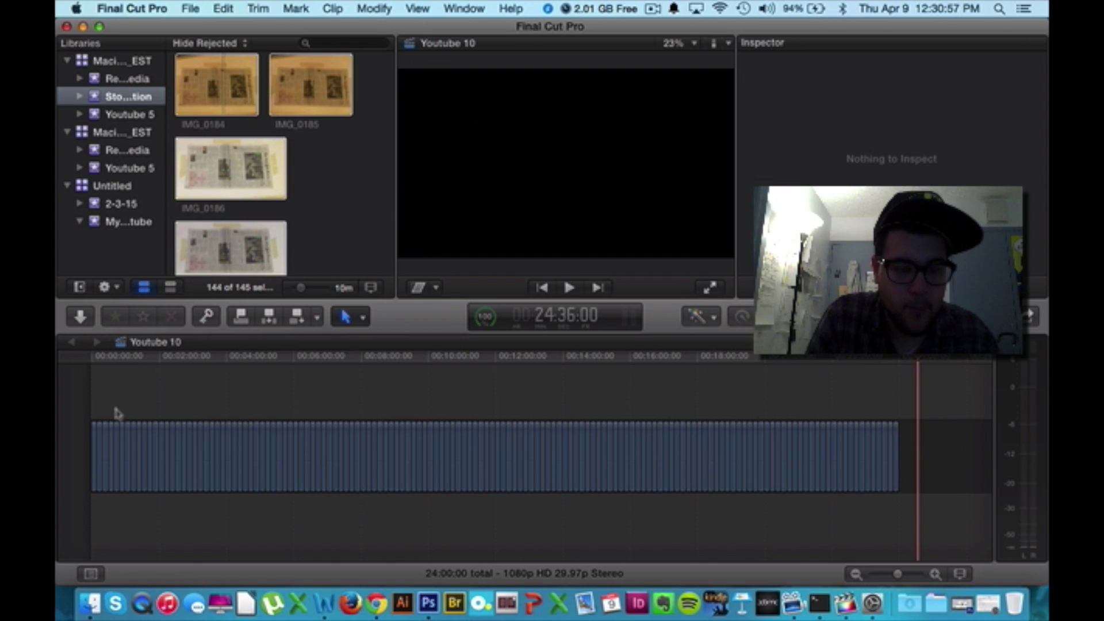
pyautogui.press('z')
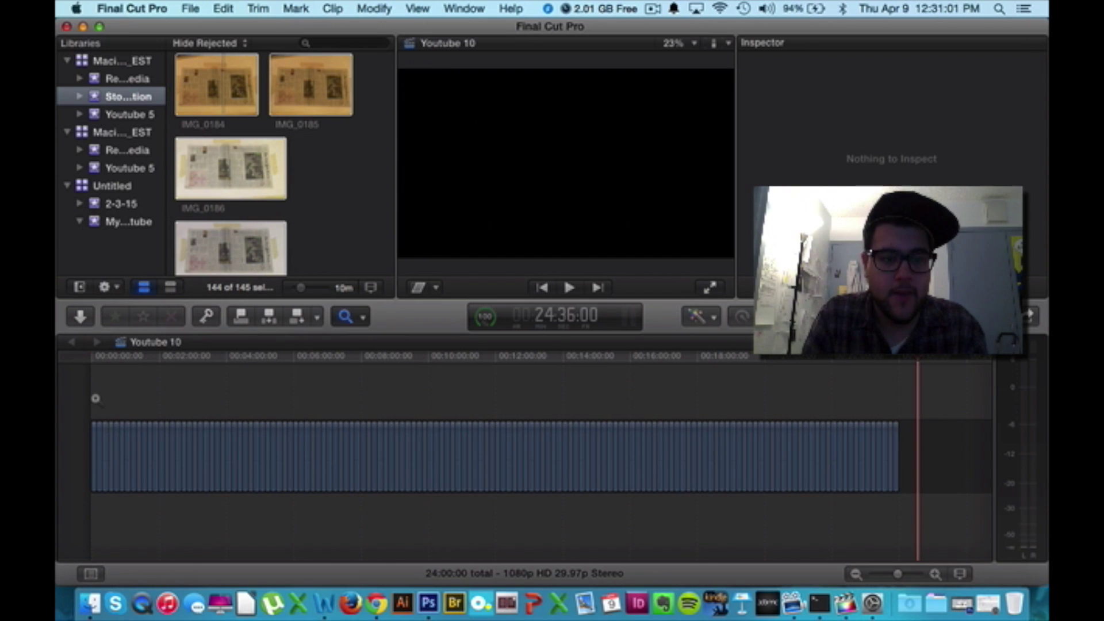
pyautogui.moveTo(95, 398); pyautogui.dragTo(147, 471)
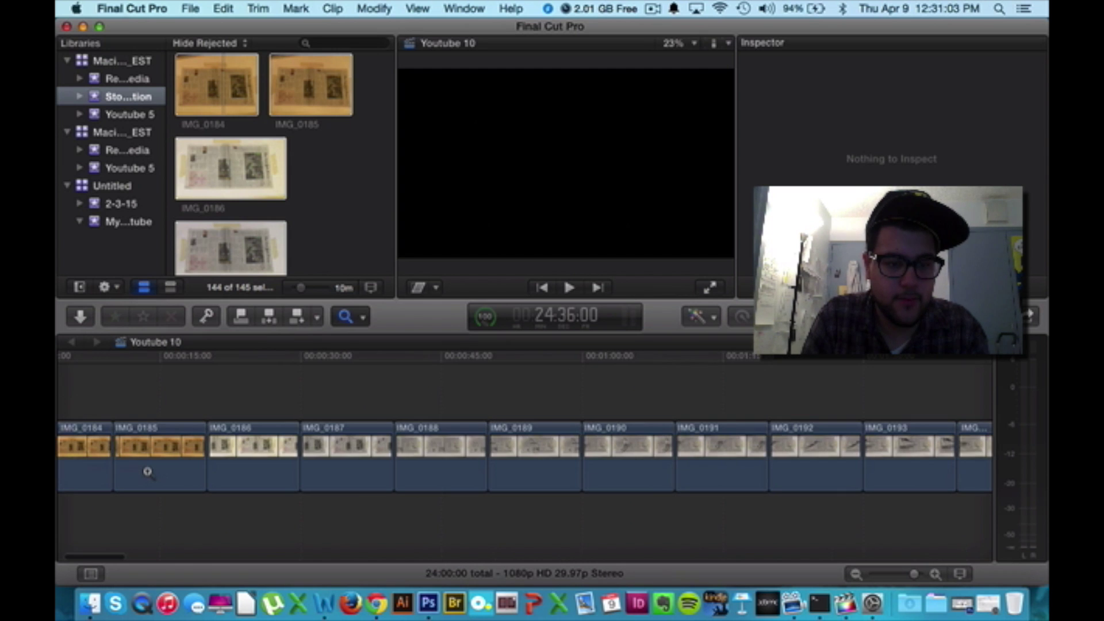
pyautogui.hscroll(-3, 147, 472)
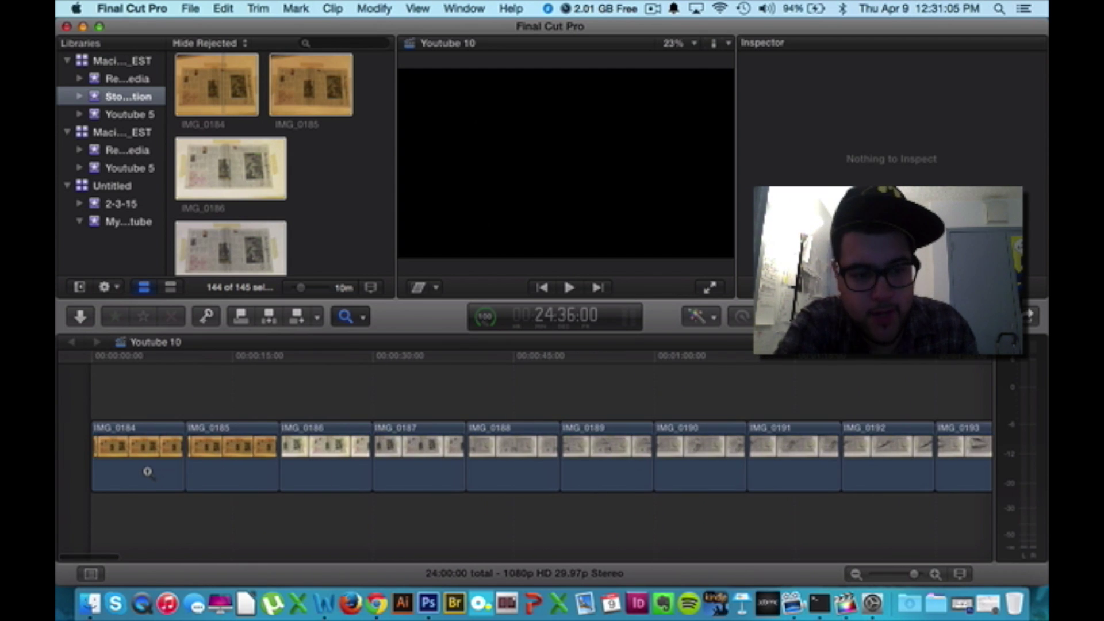
pyautogui.press('a')
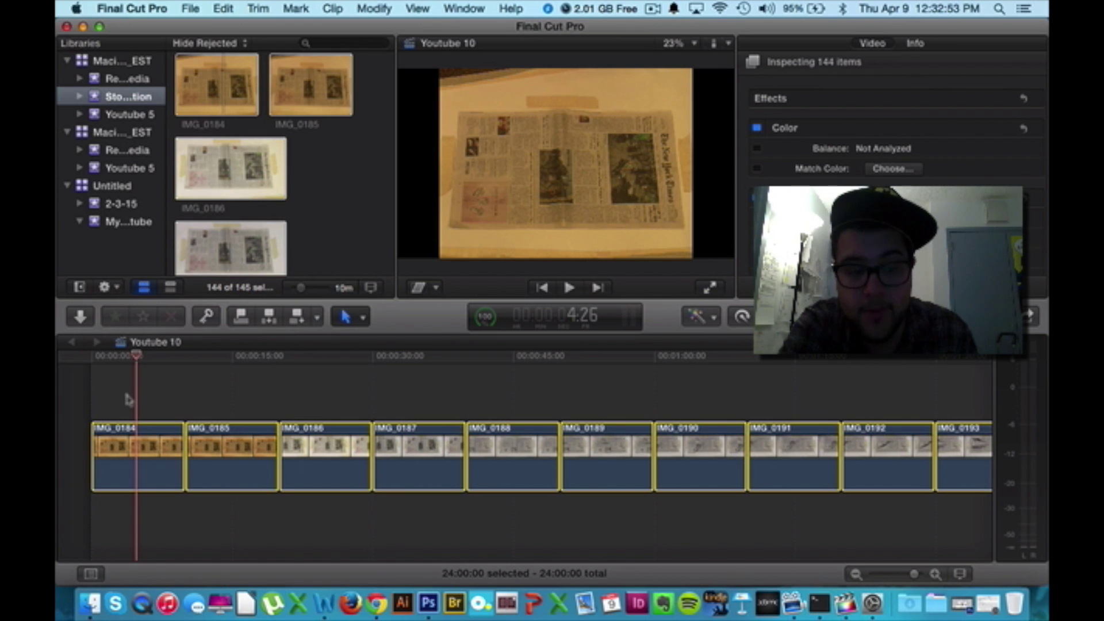
# Change the duration of every selected photo clip to 8 frames.
pyautogui.rightClick(124, 457)
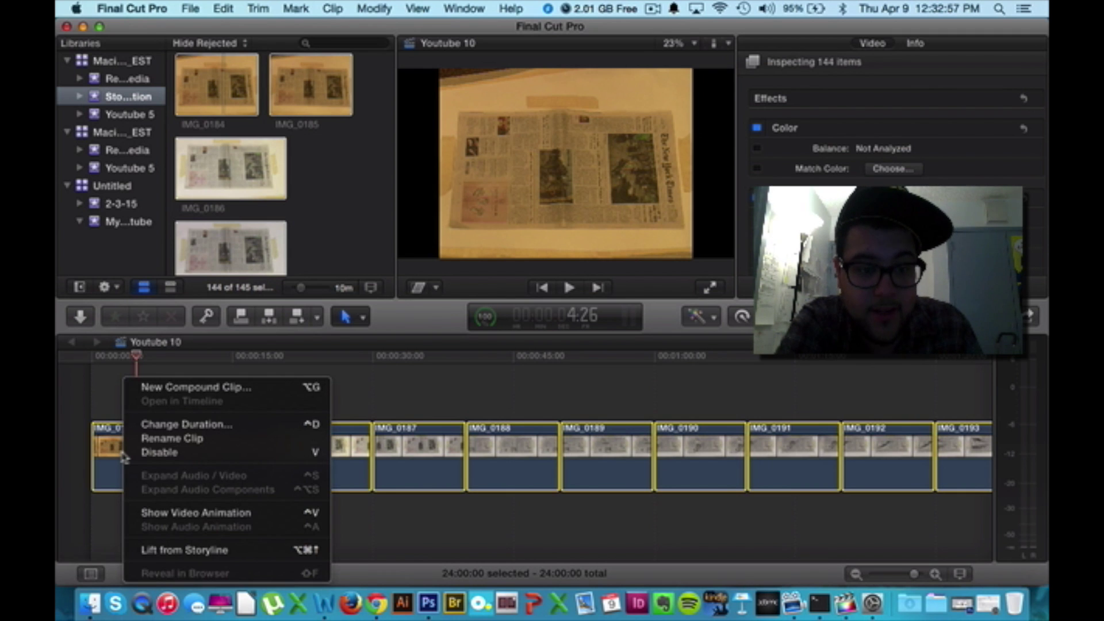
pyautogui.rightClick(156, 449)
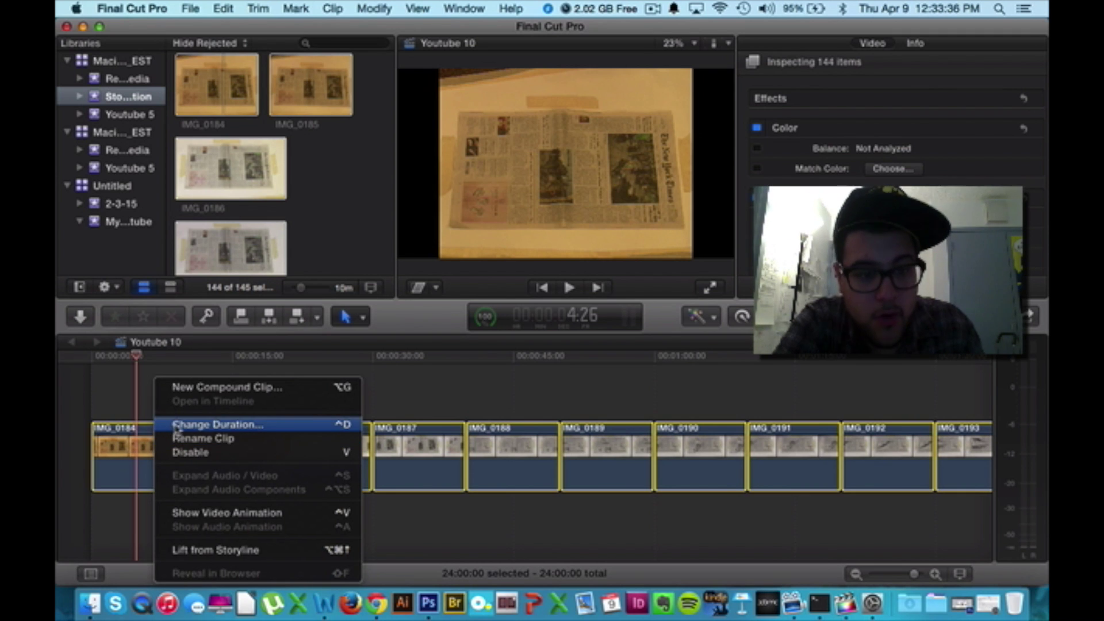
pyautogui.click(175, 425)
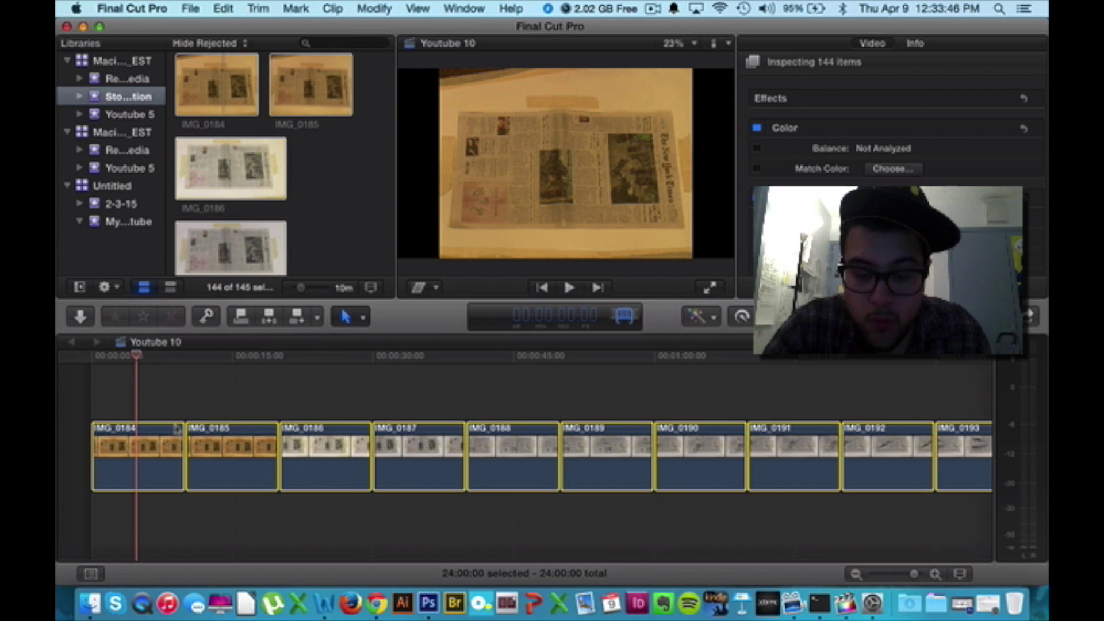
pyautogui.write('8')
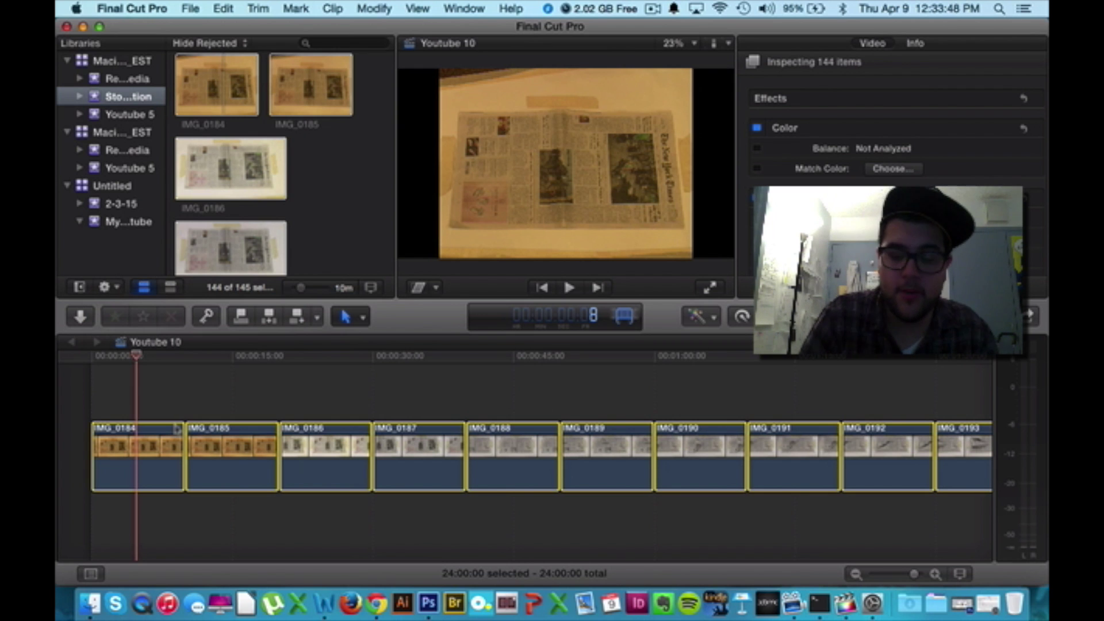
pyautogui.press('Return')
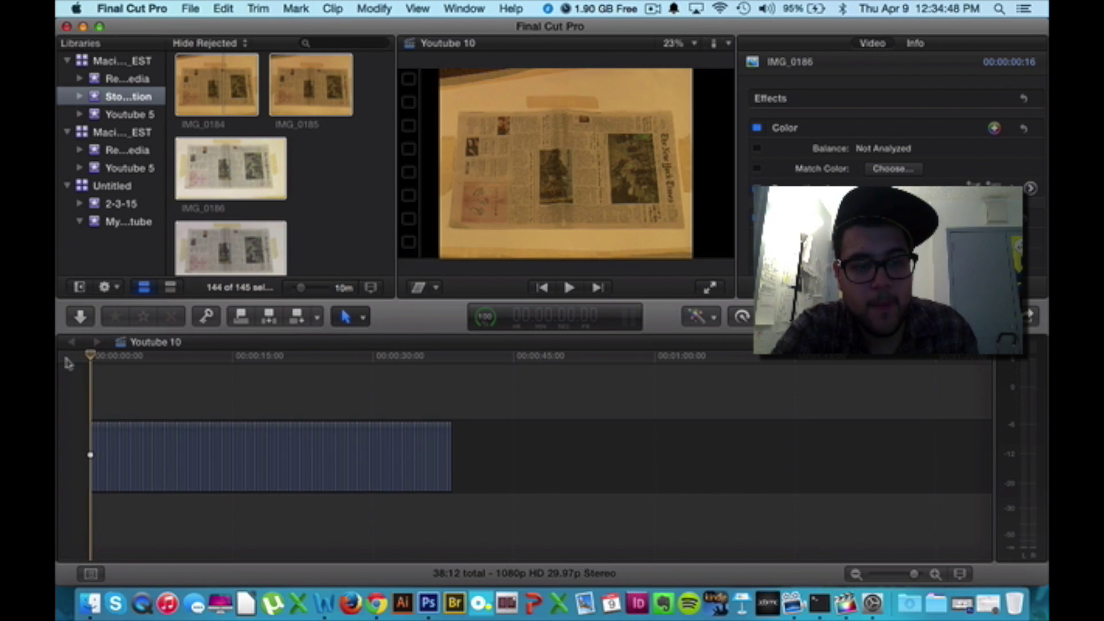